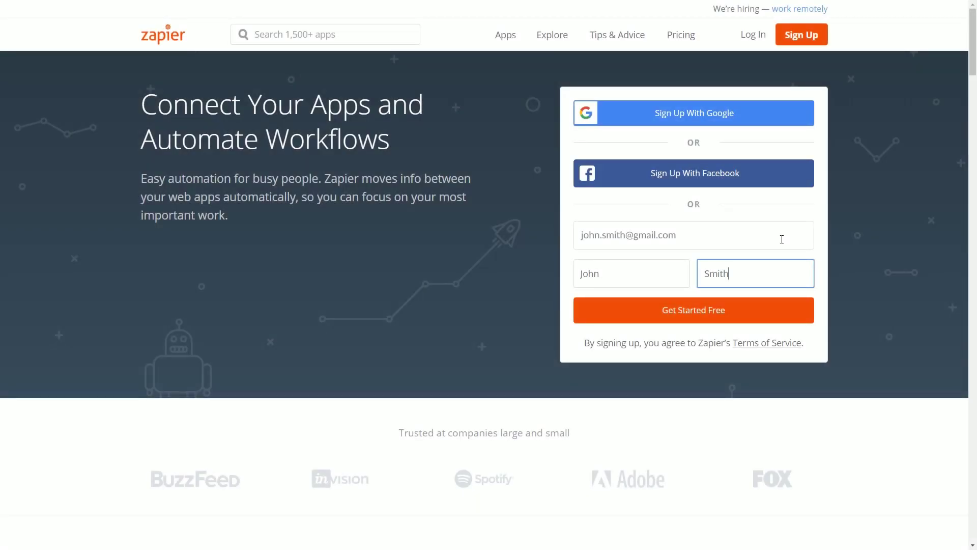
# Submit the sign-up form with the entered email, first name and last name to create the free account
pyautogui.click(753, 312)
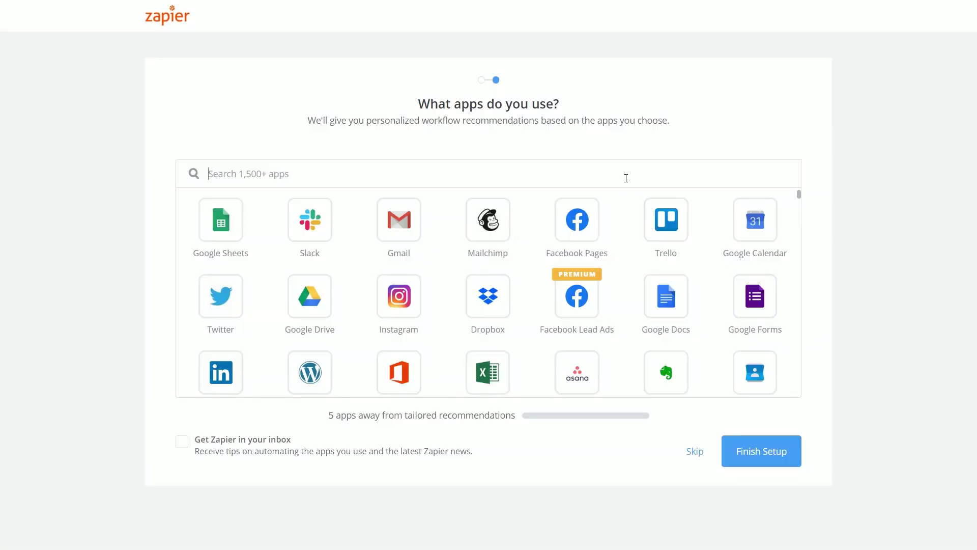
# Search for ClickMeeting, select it as an app you use, and finish onboarding setup
pyautogui.write('ClickMeeting')
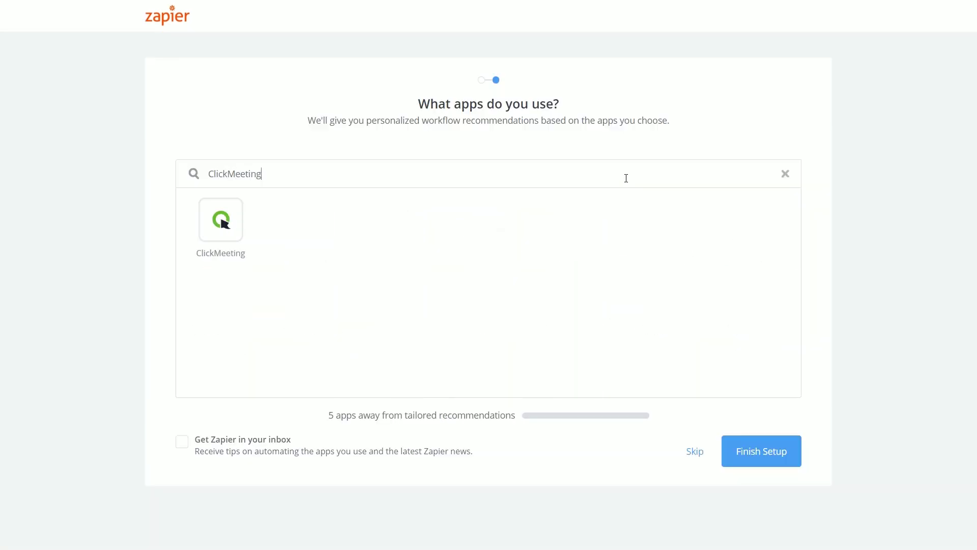
pyautogui.click(233, 227)
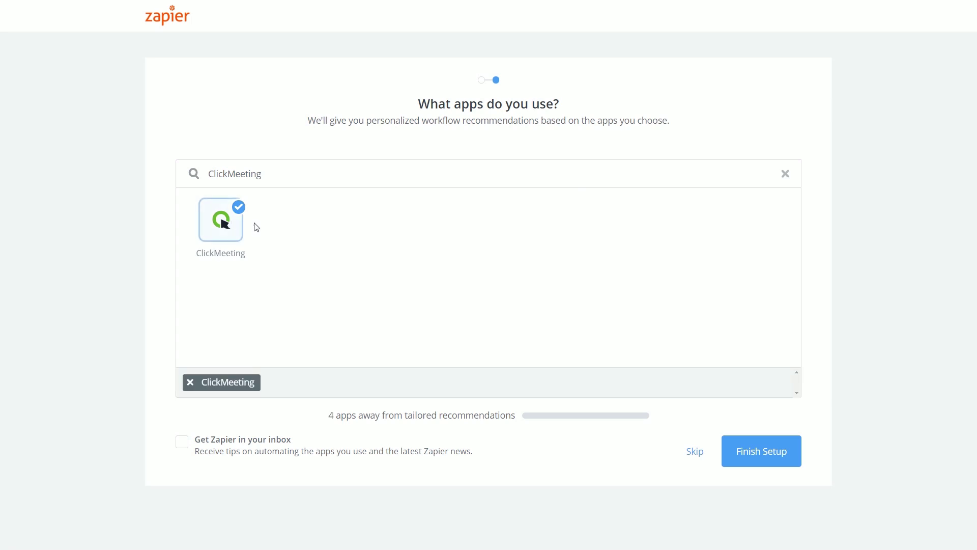
pyautogui.click(759, 465)
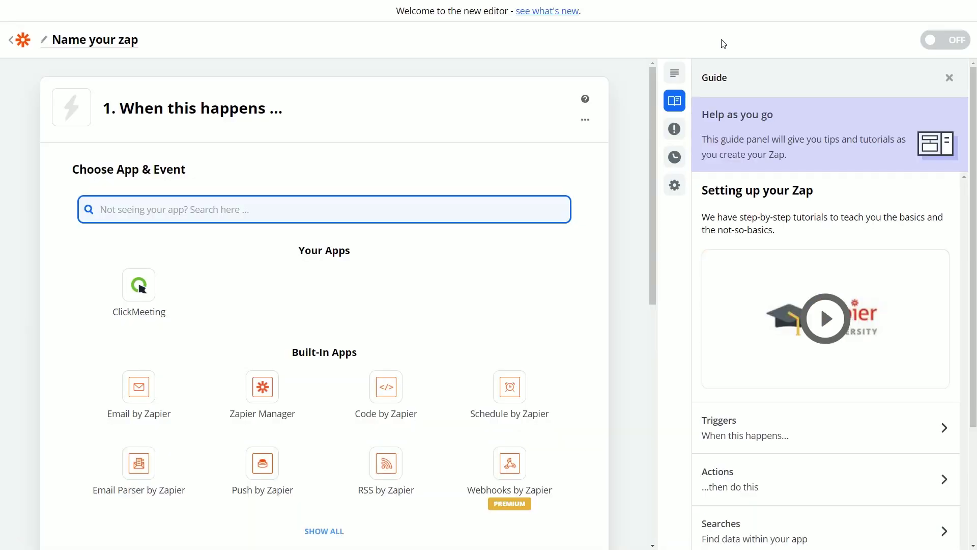
# Set the Zap trigger to ClickMeeting's New Upcoming Event and continue
pyautogui.click(138, 291)
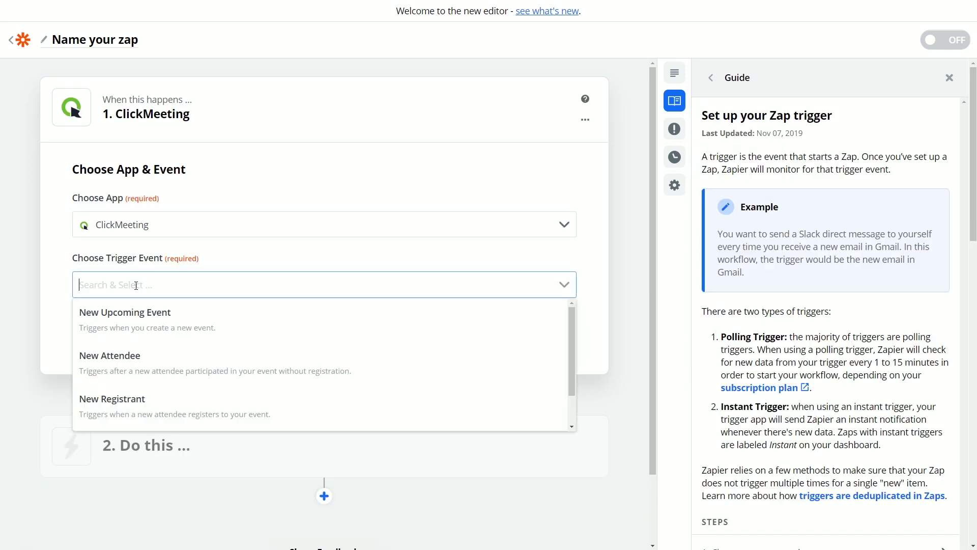
pyautogui.click(134, 325)
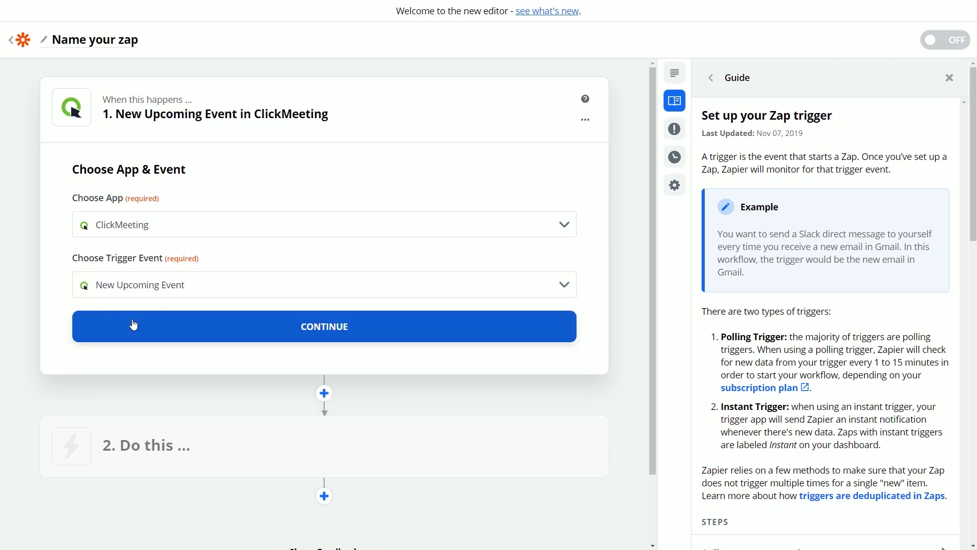
pyautogui.click(358, 337)
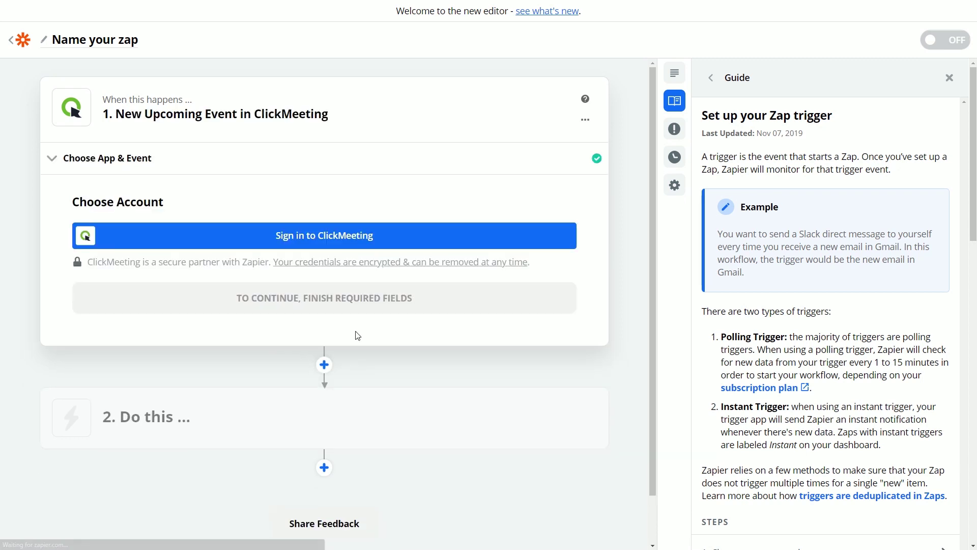
# Log into the ClickMeeting account and open its Account Settings
pyautogui.click(352, 252)
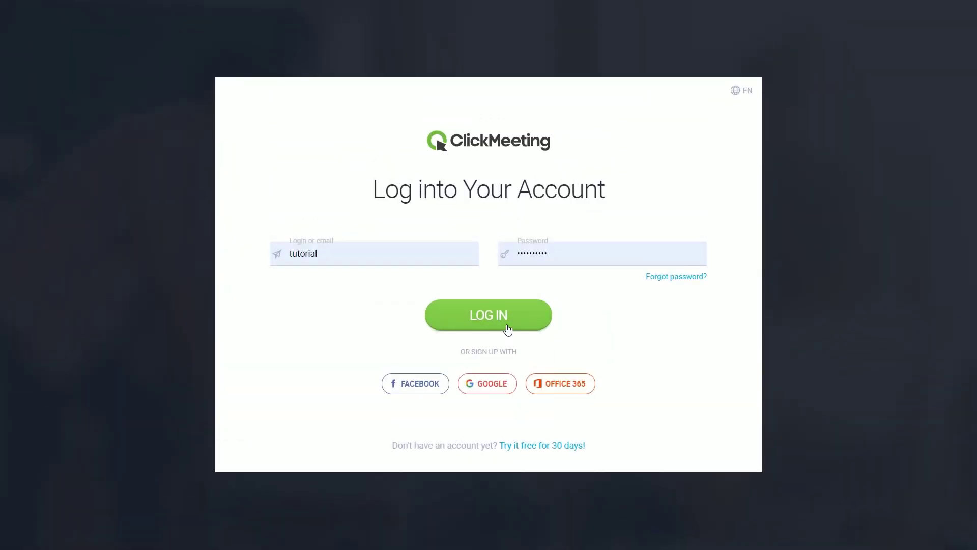
pyautogui.click(508, 328)
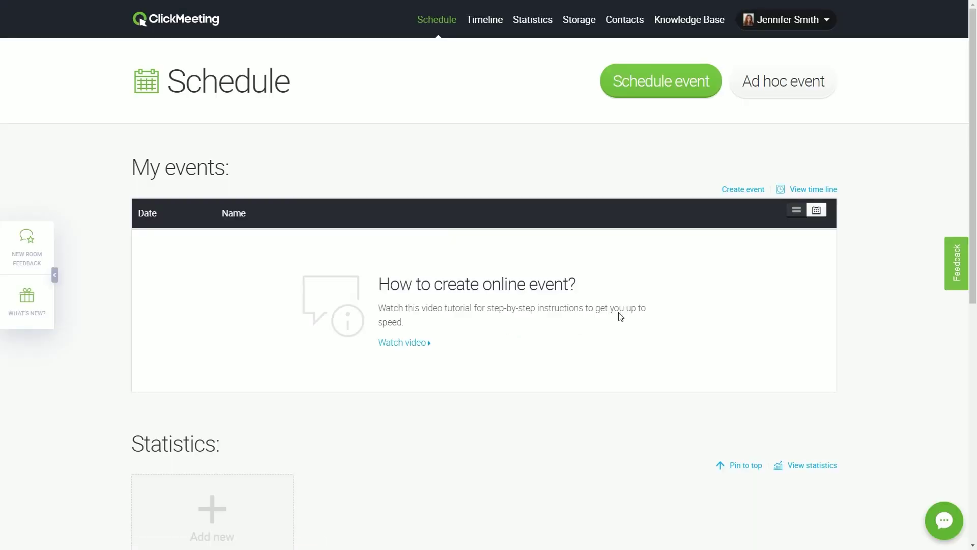
pyautogui.click(822, 18)
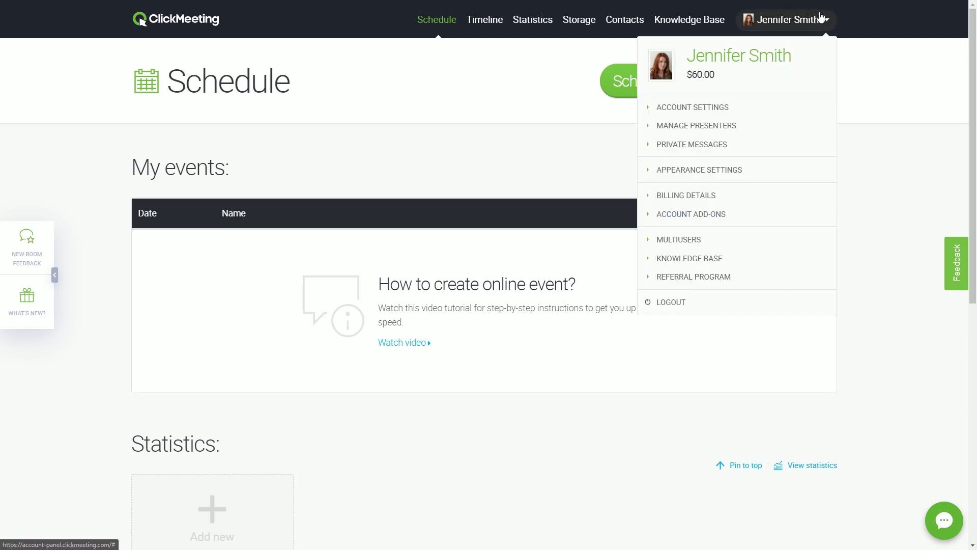
pyautogui.click(812, 107)
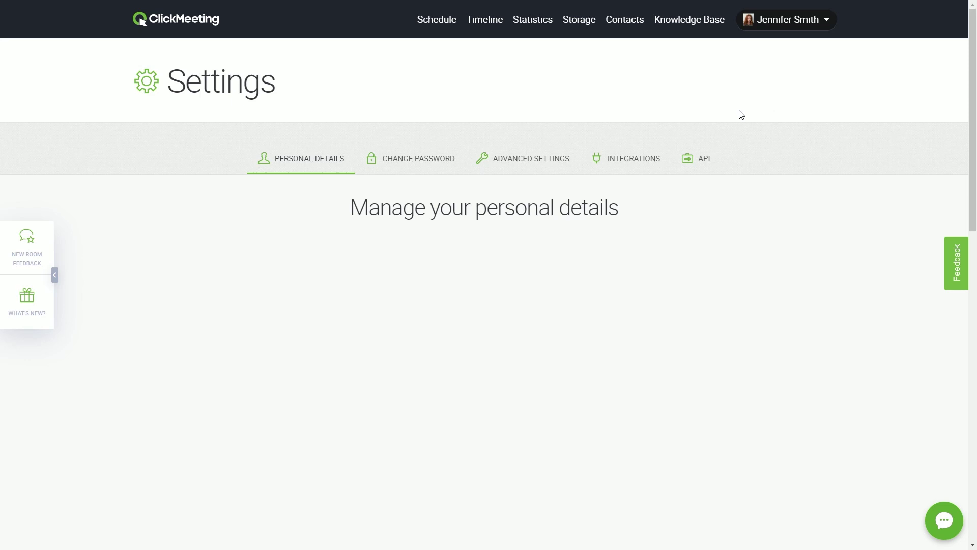
# Switch on the default API key under the API tab and copy it
pyautogui.click(703, 159)
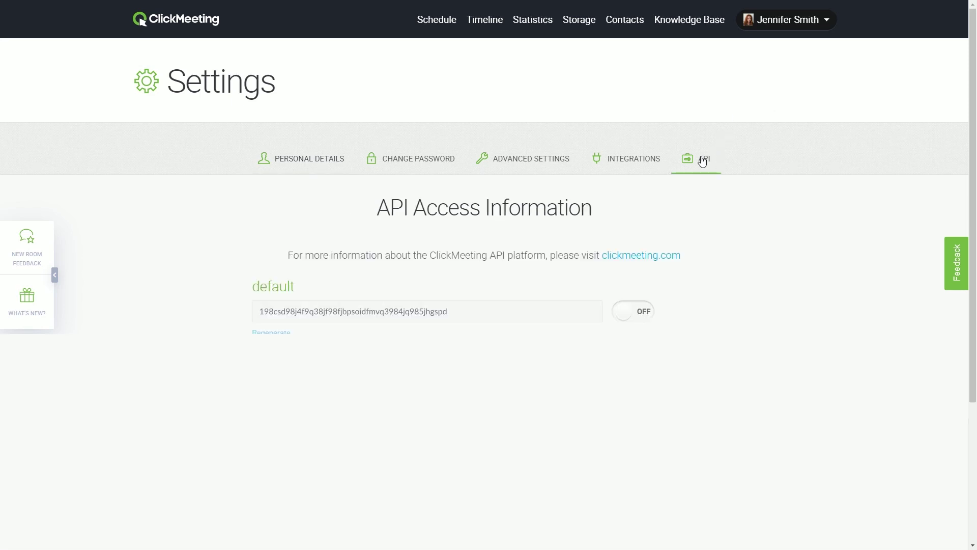
pyautogui.click(629, 312)
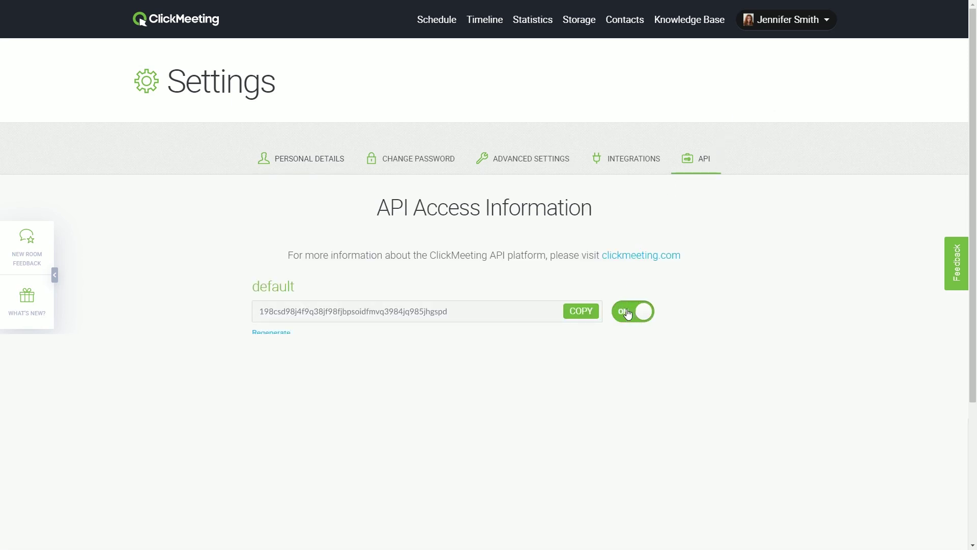
pyautogui.click(579, 312)
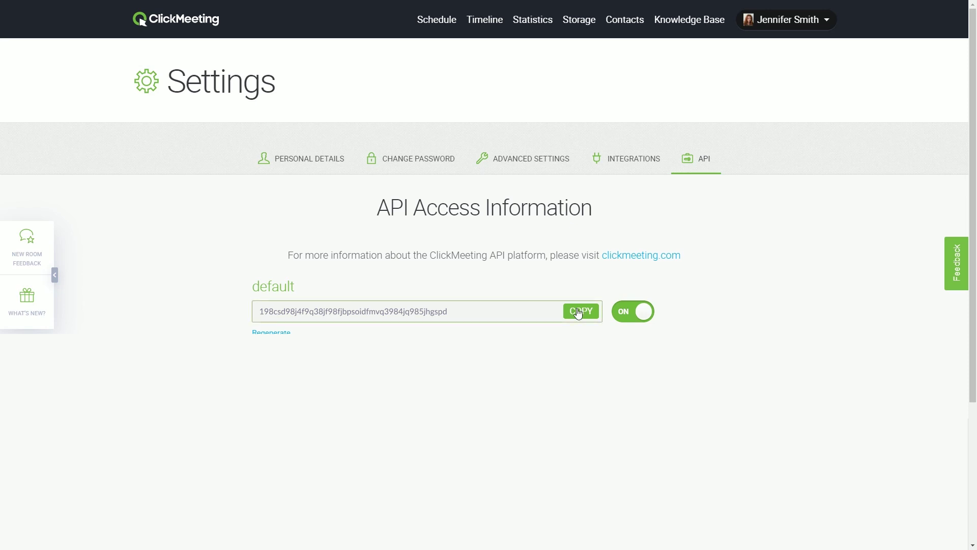
pyautogui.click(579, 312)
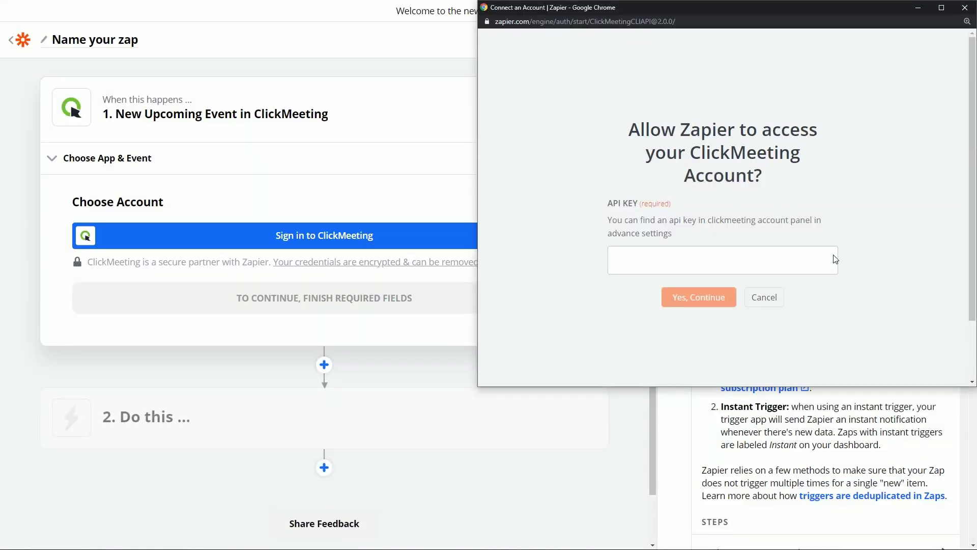
# Paste the copied API key to connect ClickMeeting and confirm the connected account
pyautogui.click(836, 260)
pyautogui.hotkey('ctrl', 'v')
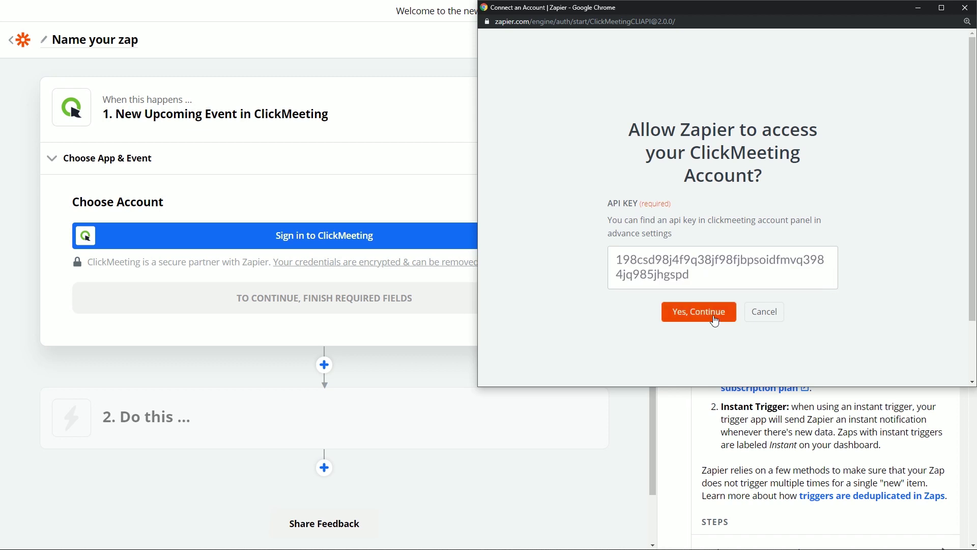
pyautogui.click(699, 312)
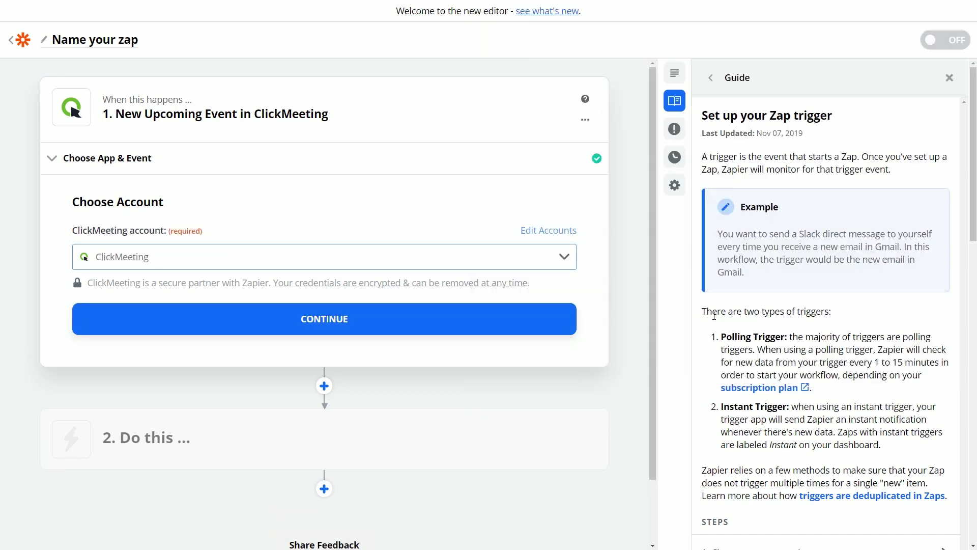
pyautogui.click(385, 328)
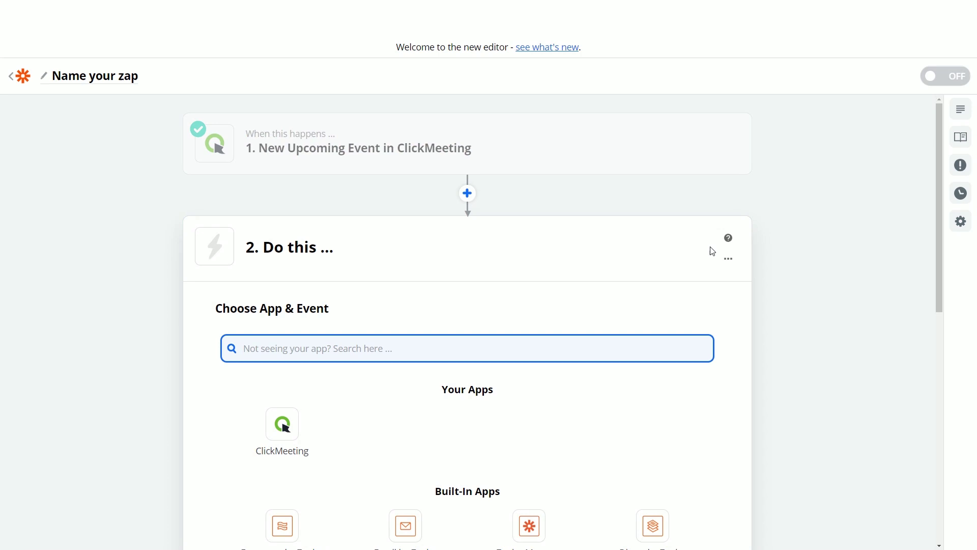
# Choose Facebook Pages (searched 'face') with the Create Page Post action event
pyautogui.write('face')
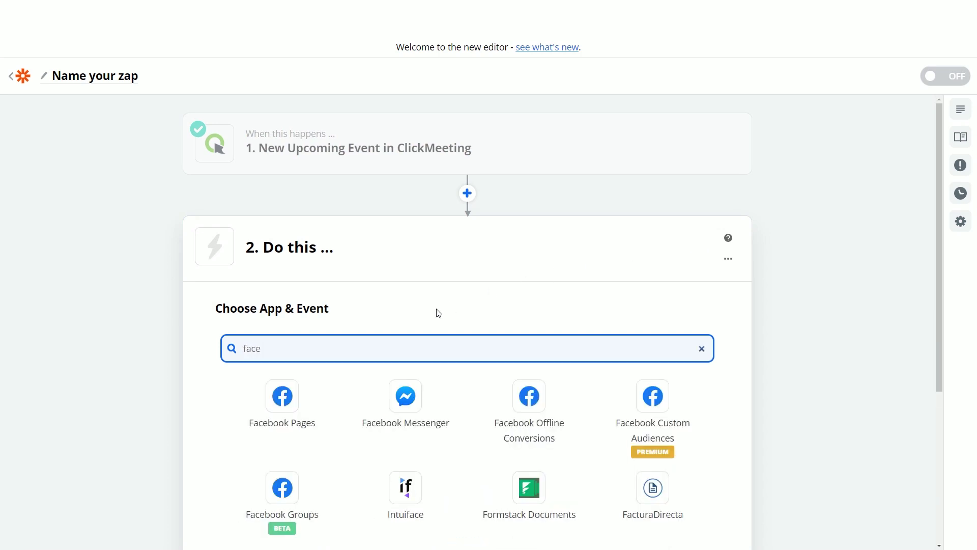
pyautogui.click(286, 404)
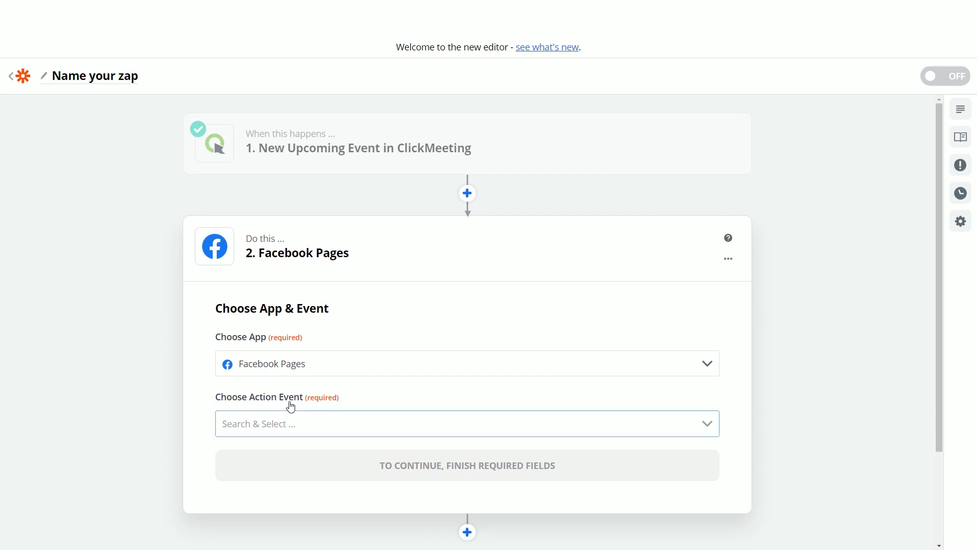
pyautogui.click(410, 422)
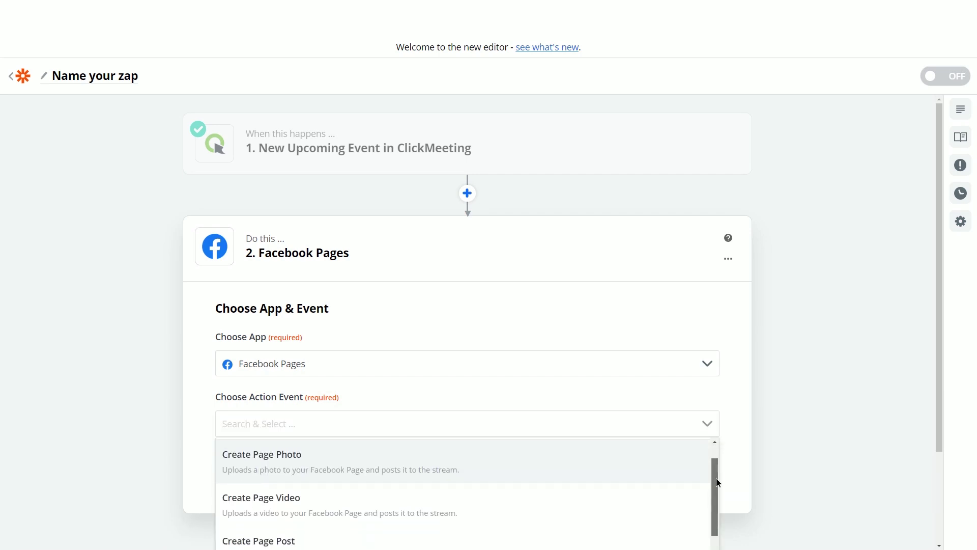
pyautogui.scroll(-1, 713, 509)
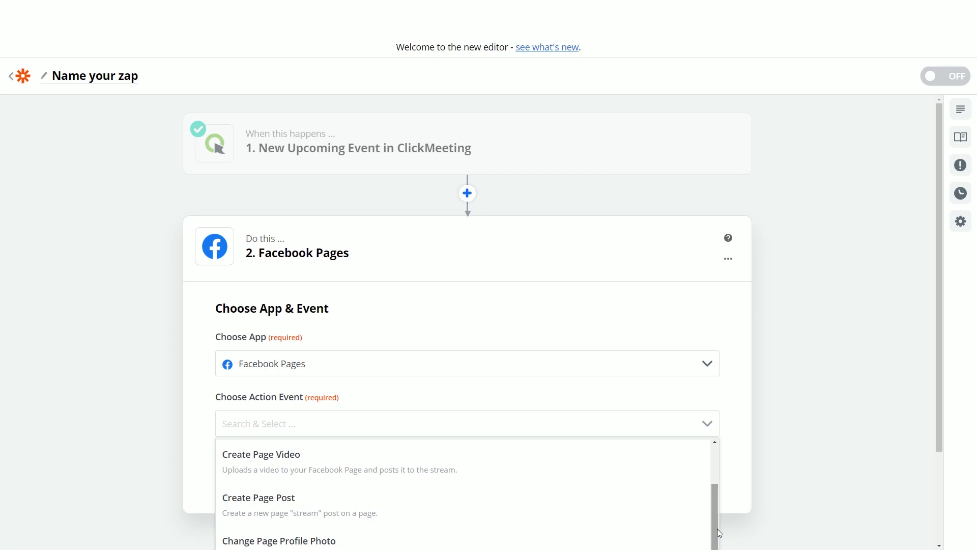
pyautogui.click(534, 522)
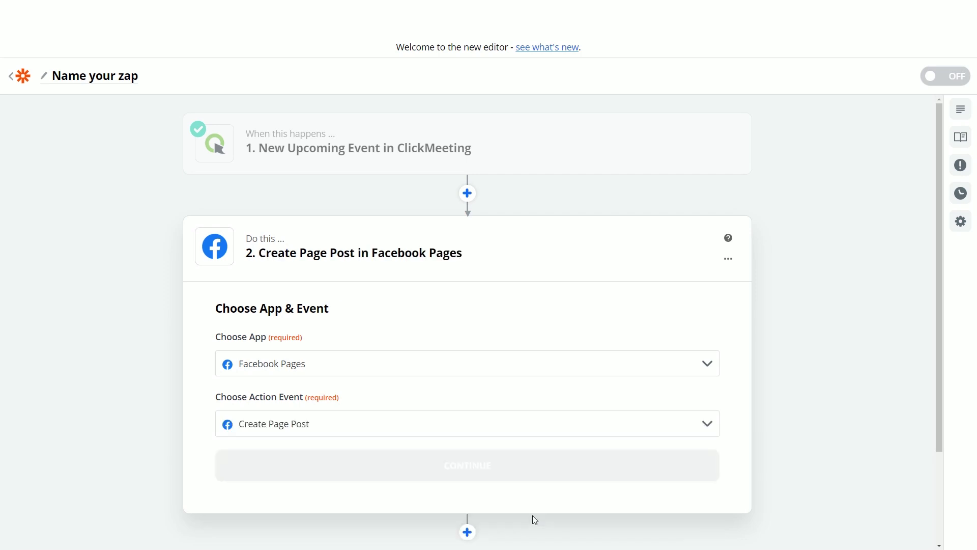
pyautogui.click(531, 478)
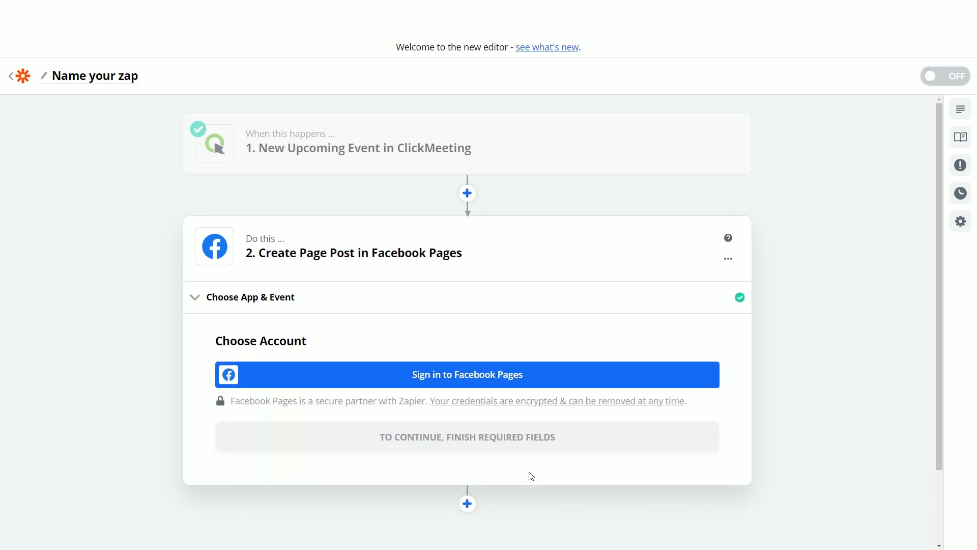
# Connect Facebook with the logged-in profile, select the only Page, and grant manage-and-publish permissions
pyautogui.click(517, 384)
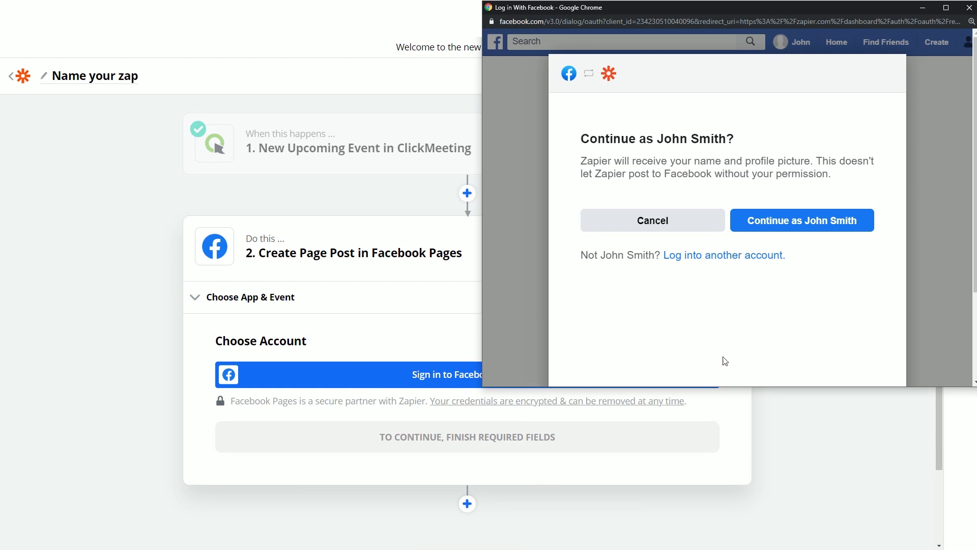
pyautogui.click(772, 220)
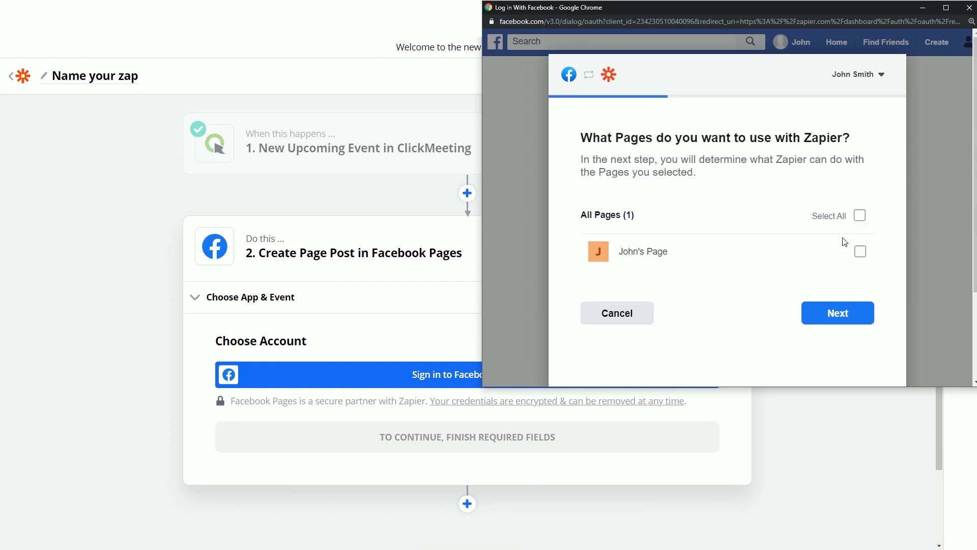
pyautogui.click(860, 251)
pyautogui.click(860, 316)
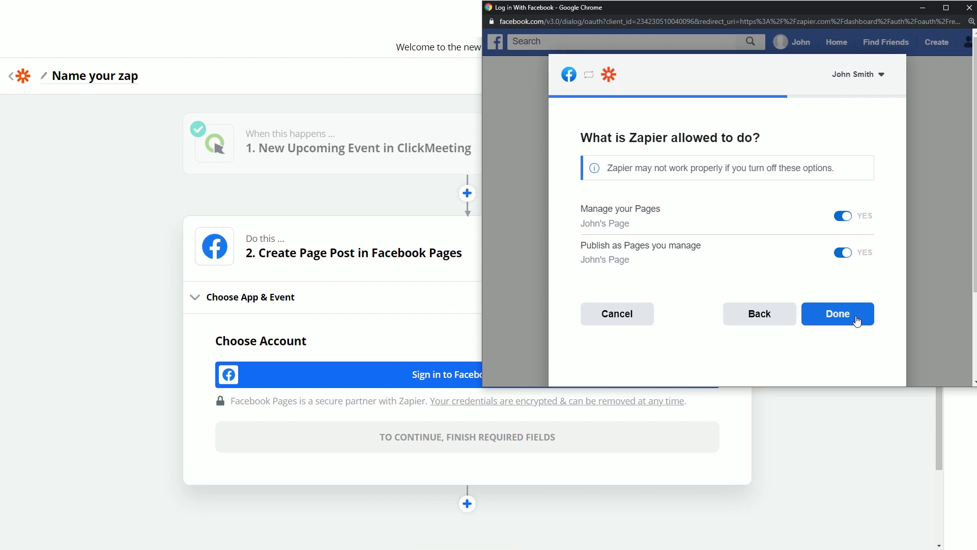
pyautogui.click(858, 321)
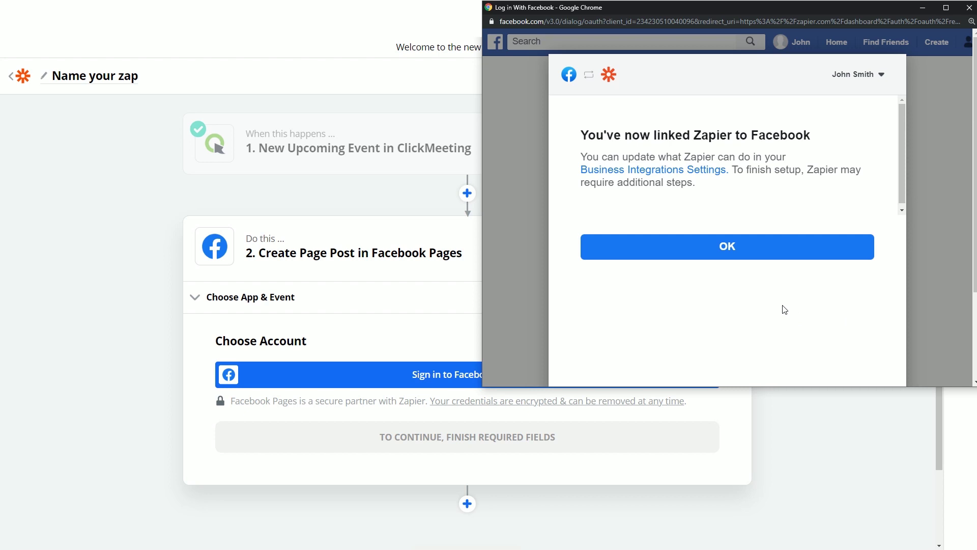
pyautogui.click(758, 251)
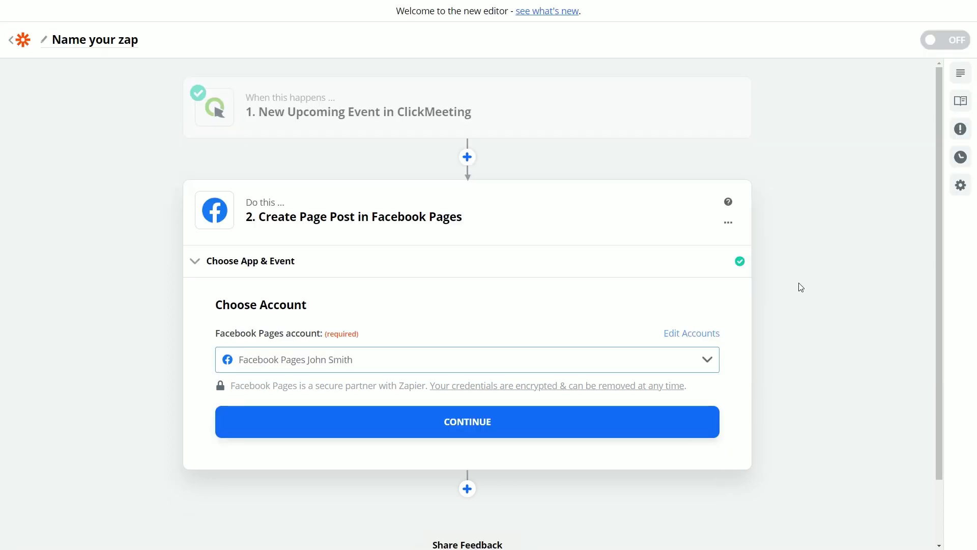
# Target the linked Page and start the message 'Hi! I would like to invite you all to my new upcoming webinar'
pyautogui.click(512, 422)
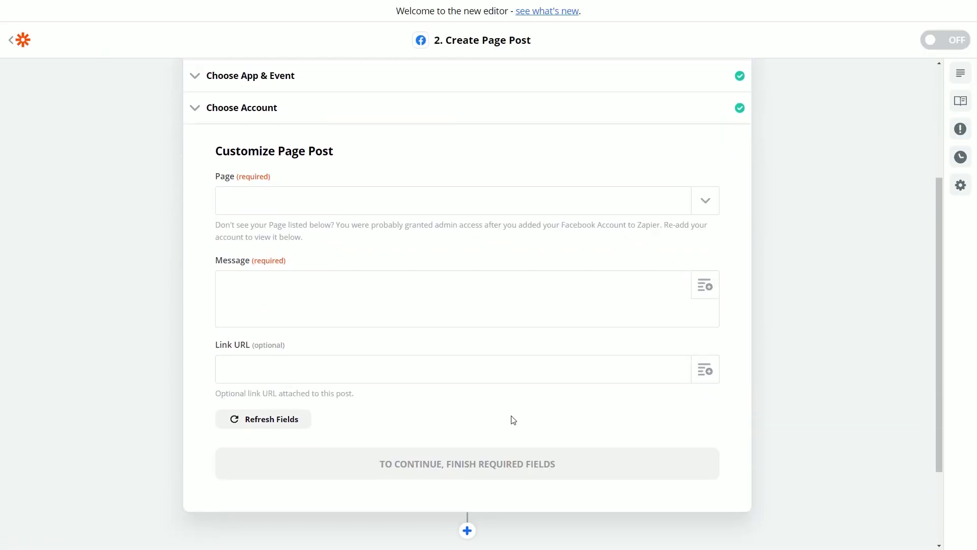
pyautogui.click(512, 208)
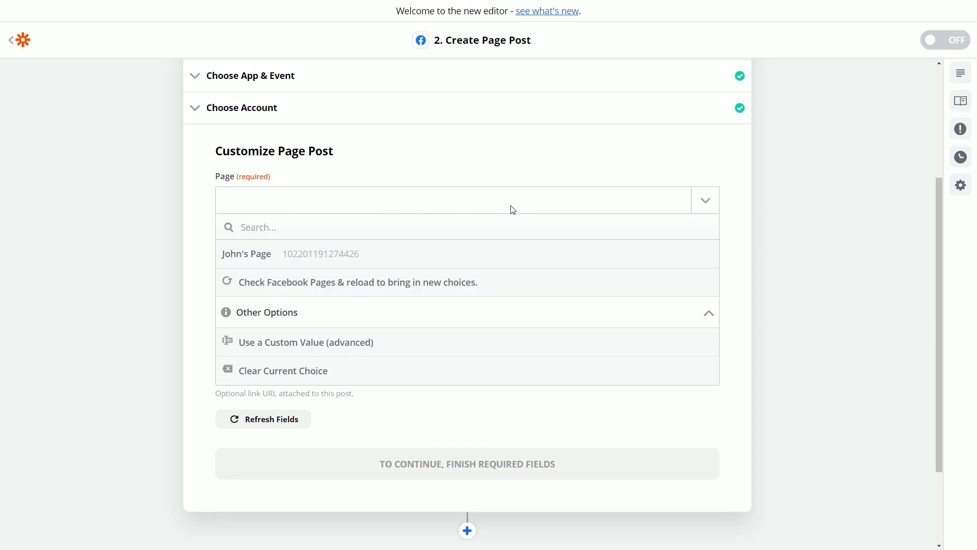
pyautogui.click(502, 254)
pyautogui.click(624, 319)
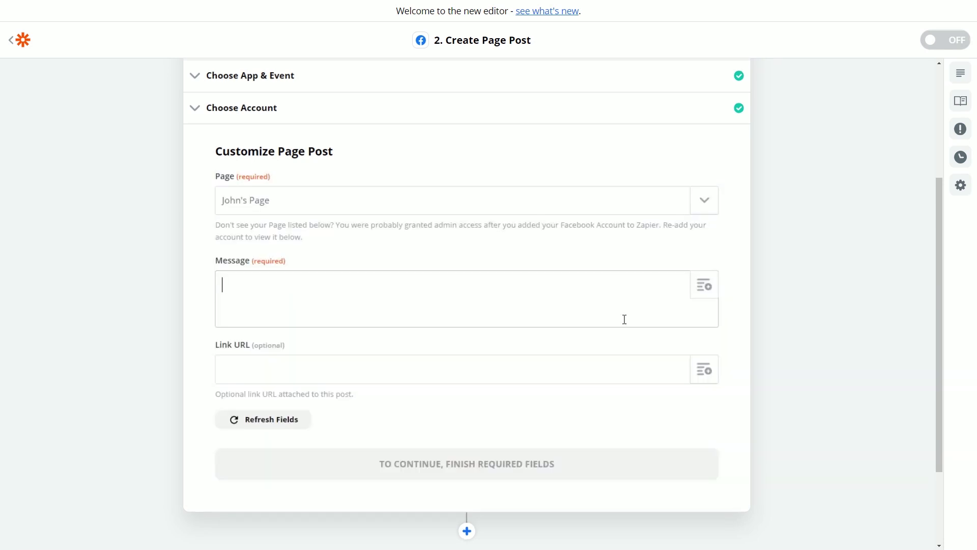
pyautogui.write('Hi! I would lik')
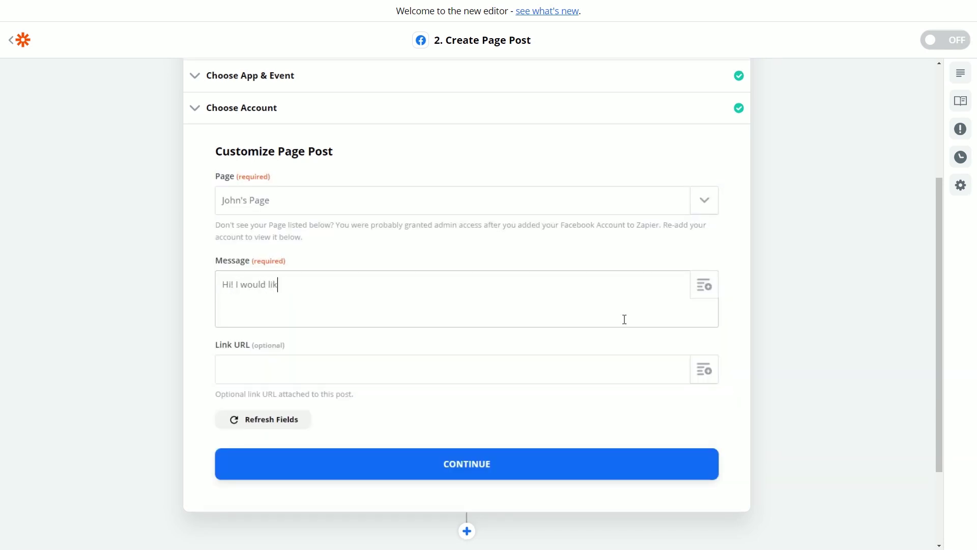
pyautogui.write('e to invite you all to my new ')
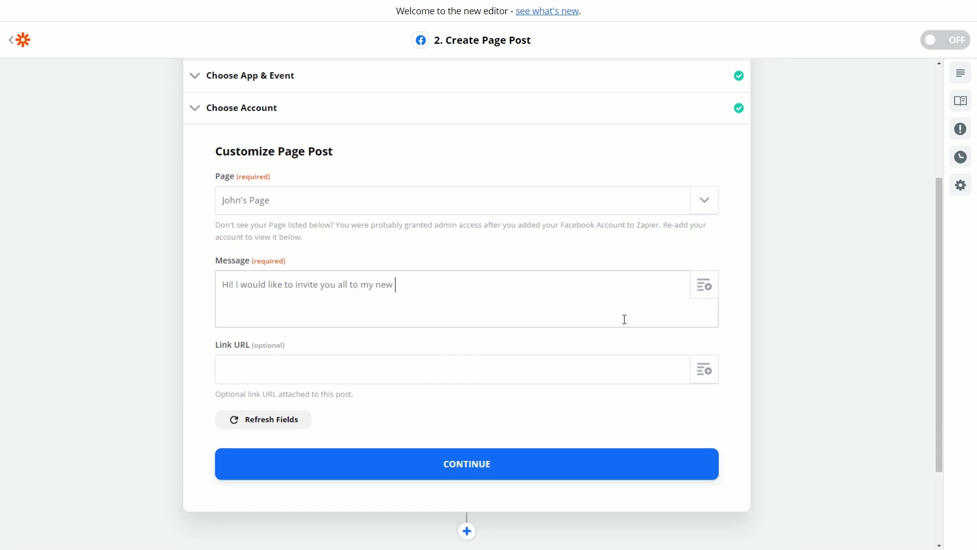
pyautogui.write('upcoming webinar')
# Append the webinar's Name, ' at', and its Starts At time to the post message
pyautogui.click(696, 294)
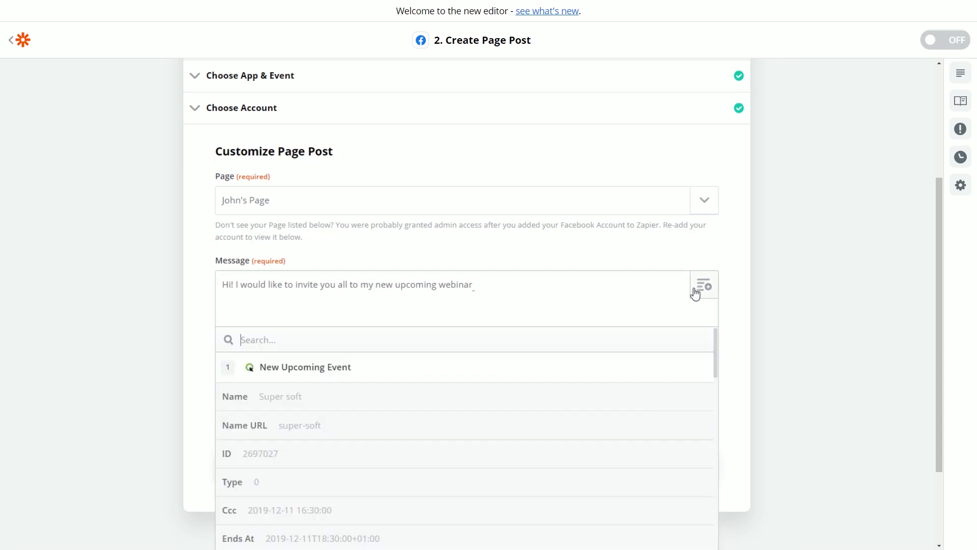
pyautogui.click(632, 401)
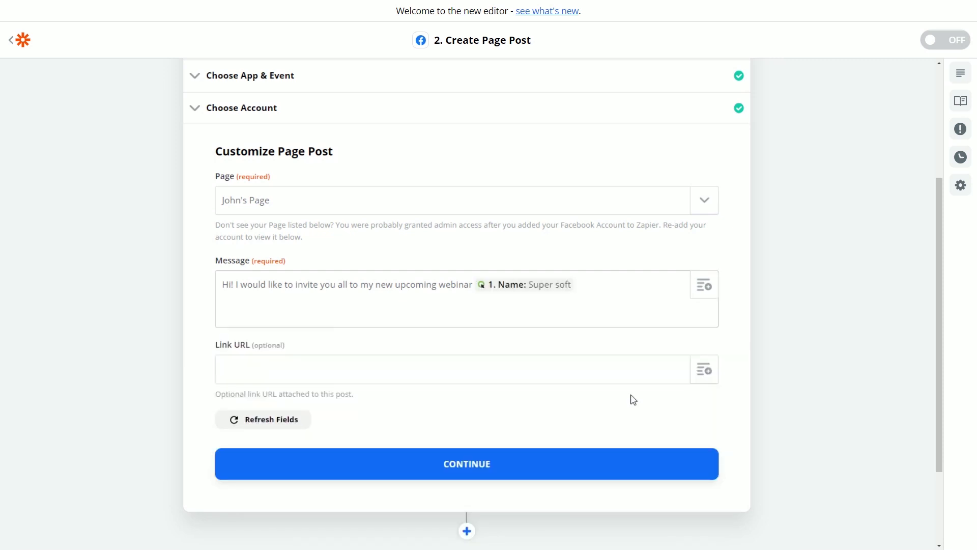
pyautogui.write('at')
pyautogui.click(704, 297)
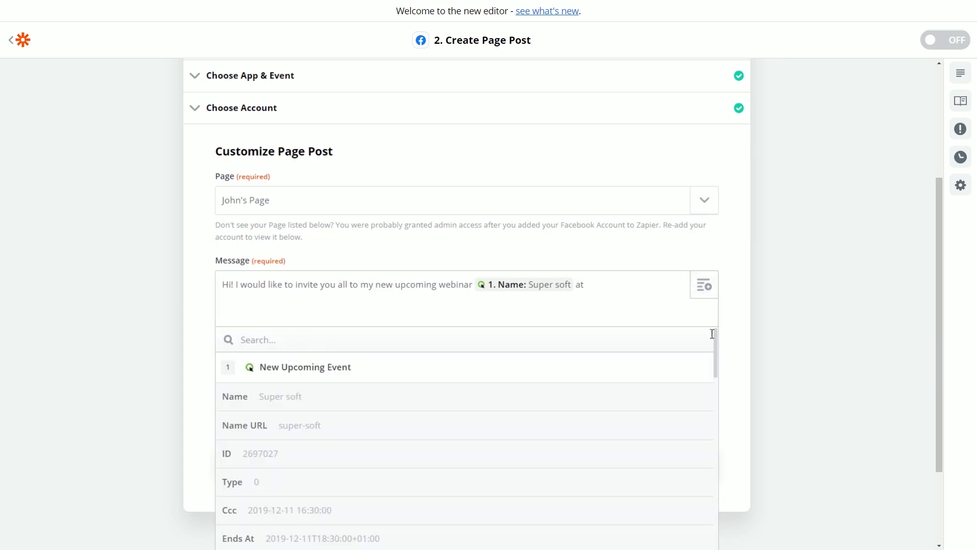
pyautogui.moveTo(716, 343); pyautogui.dragTo(715, 375)
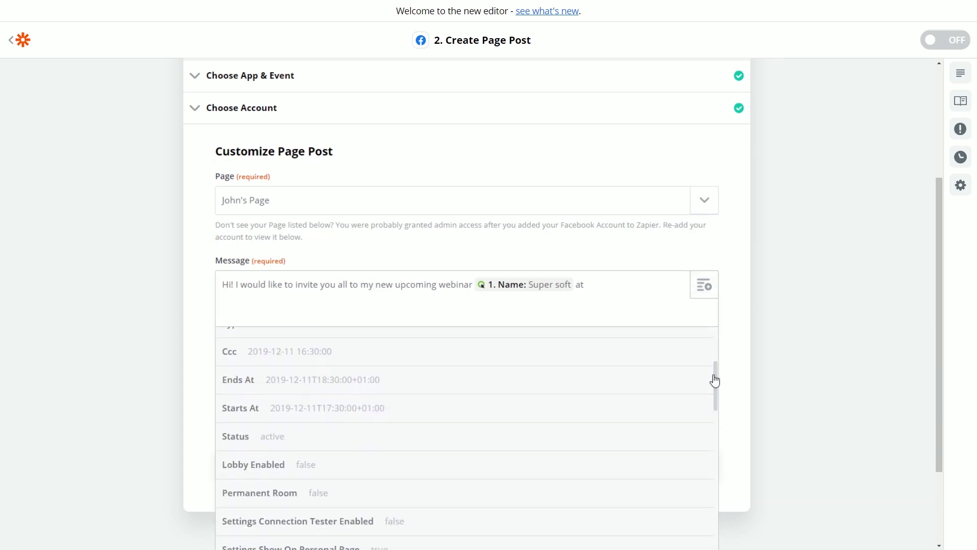
pyautogui.click(524, 416)
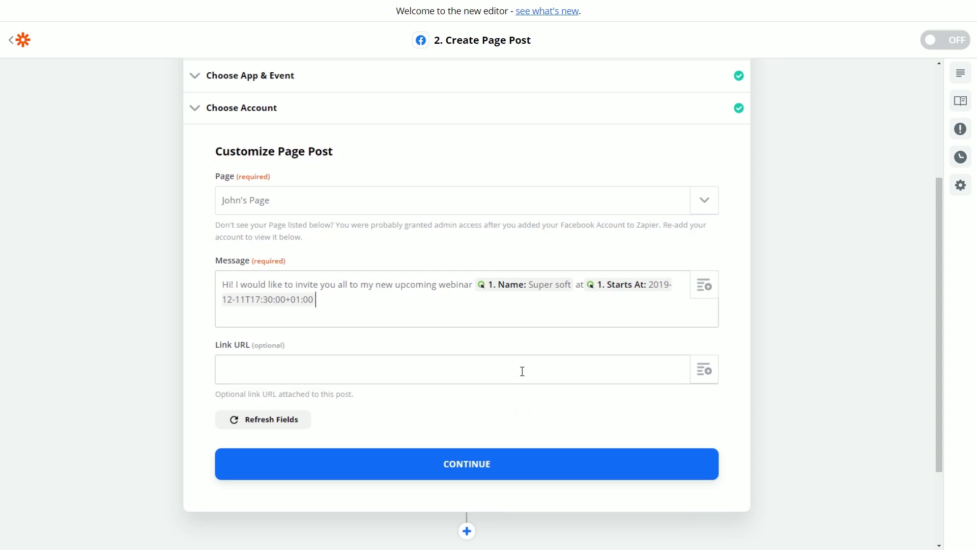
# Set the post's Link URL to the webinar's Room URL
pyautogui.click(703, 376)
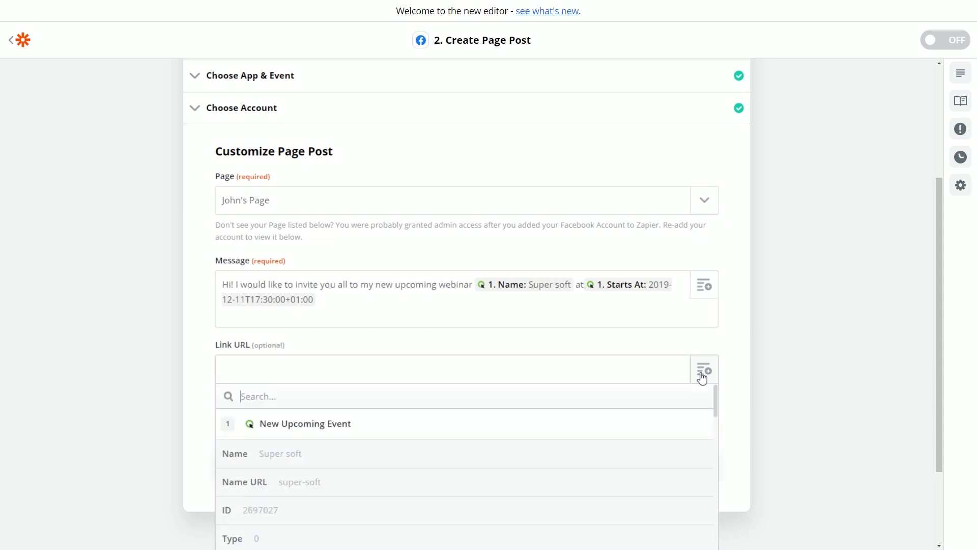
pyautogui.moveTo(717, 393); pyautogui.dragTo(716, 535)
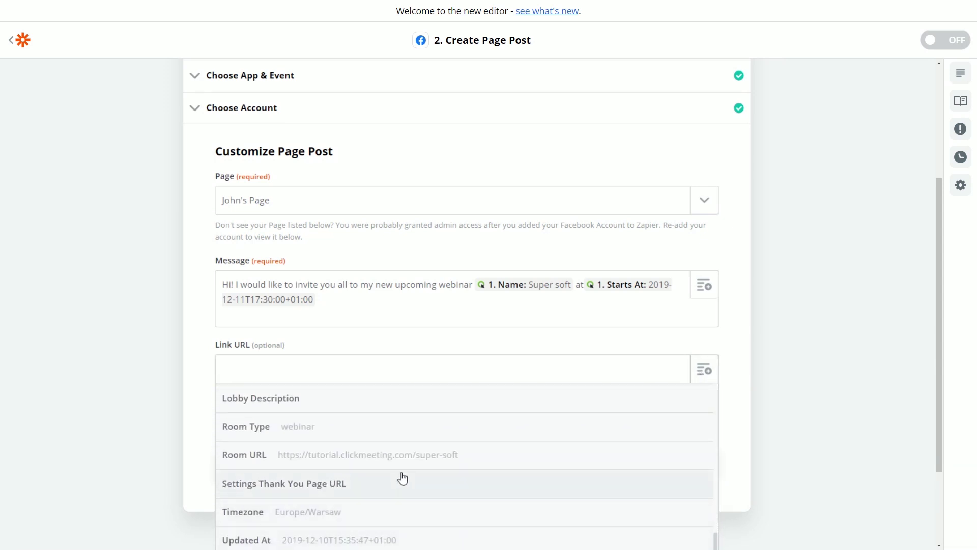
pyautogui.click(393, 459)
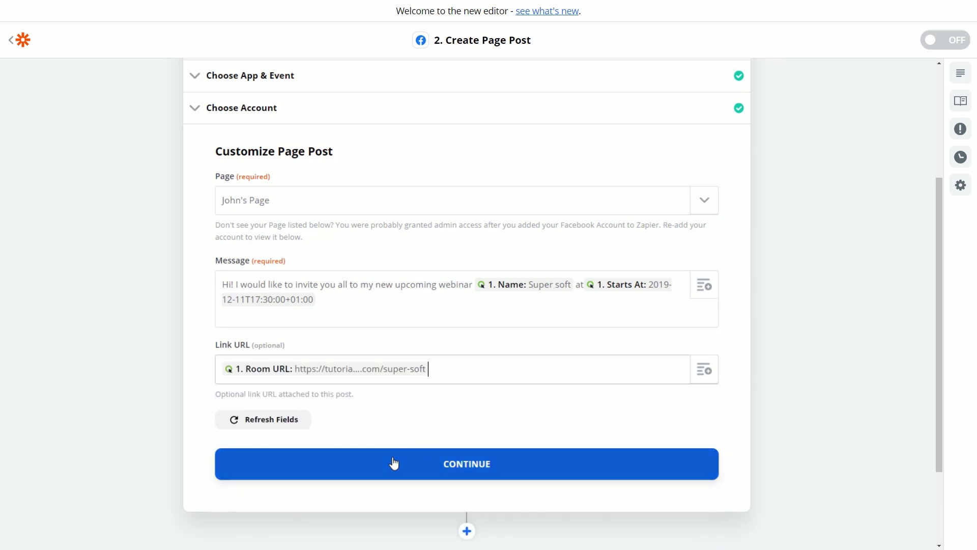
# Skip the test post, turn the 'Facebook - invitation' zap on, and open its options in My Zaps
pyautogui.click(518, 474)
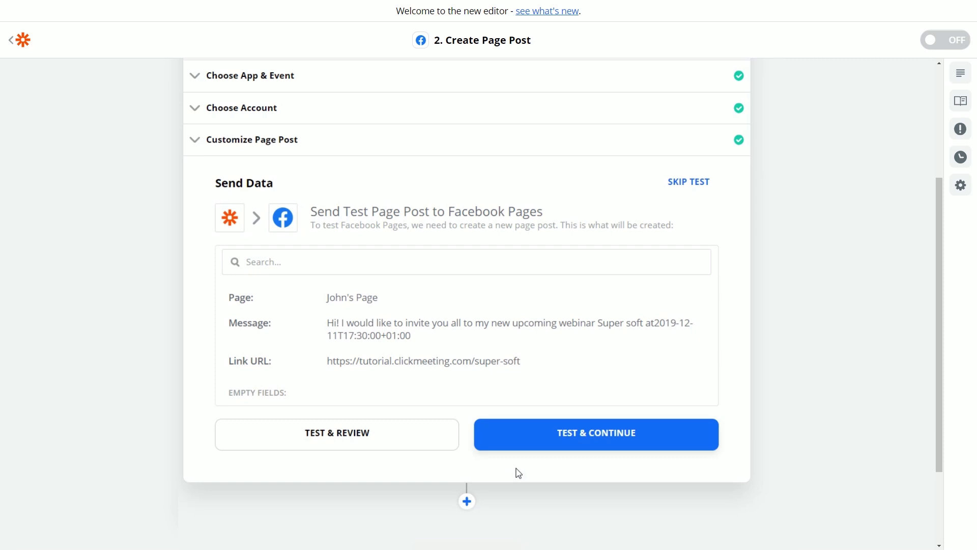
pyautogui.click(685, 189)
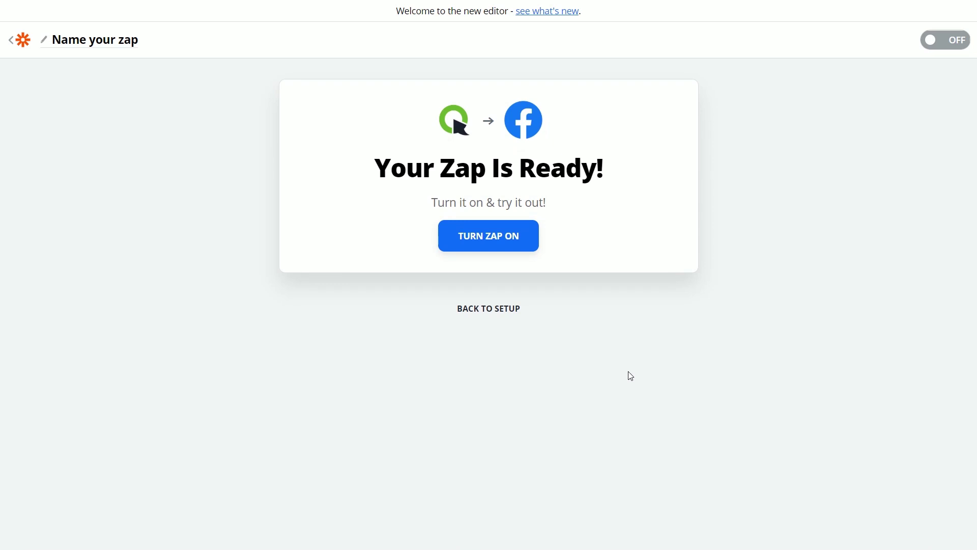
pyautogui.click(524, 236)
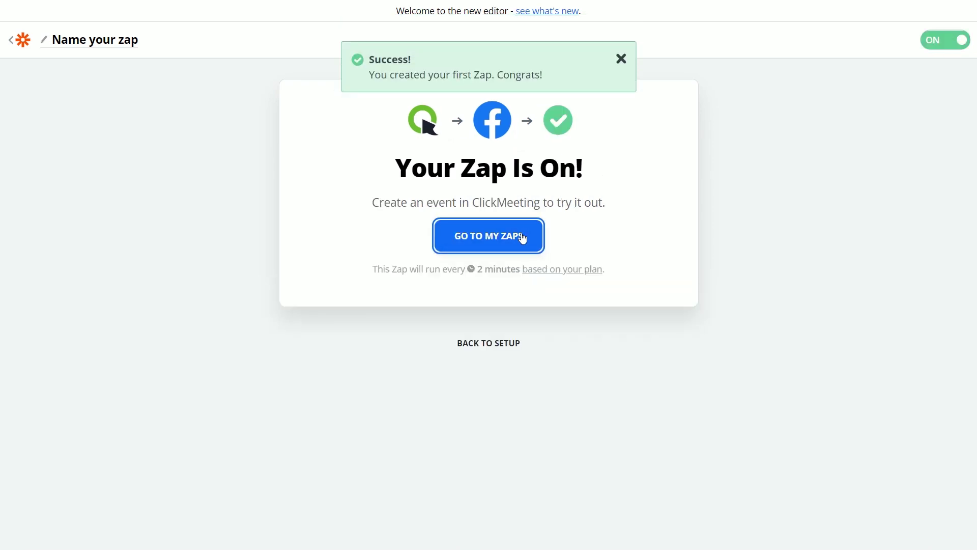
pyautogui.click(523, 237)
pyautogui.click(811, 196)
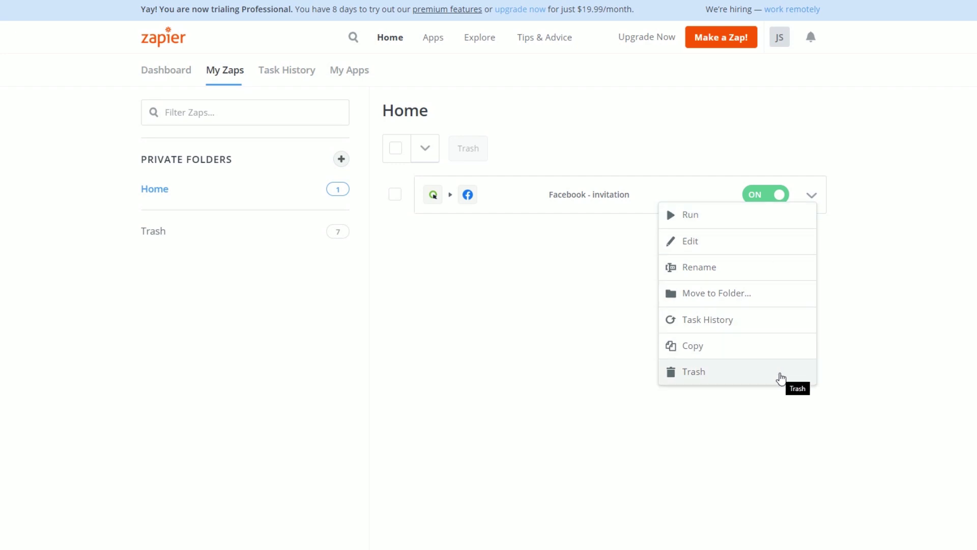
pyautogui.click(783, 416)
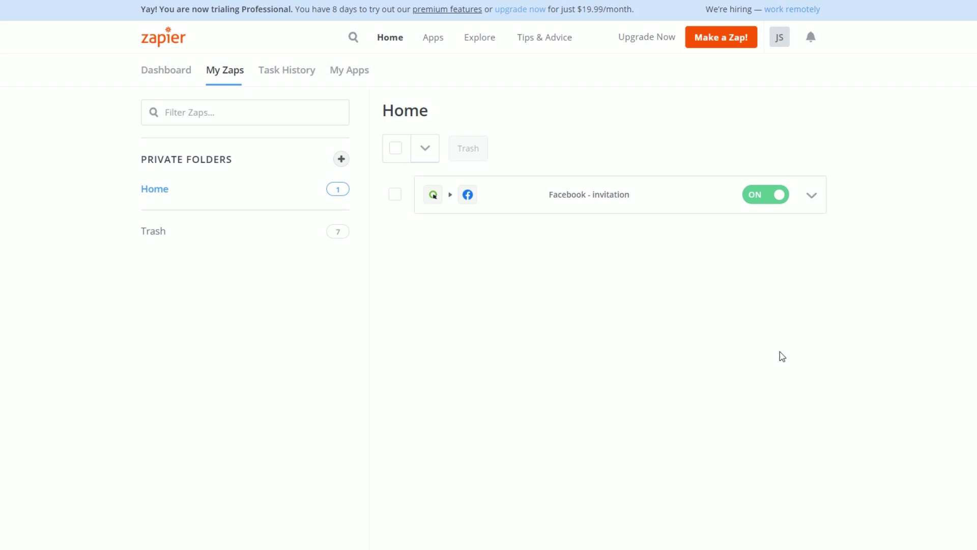
pyautogui.click(770, 204)
pyautogui.click(770, 203)
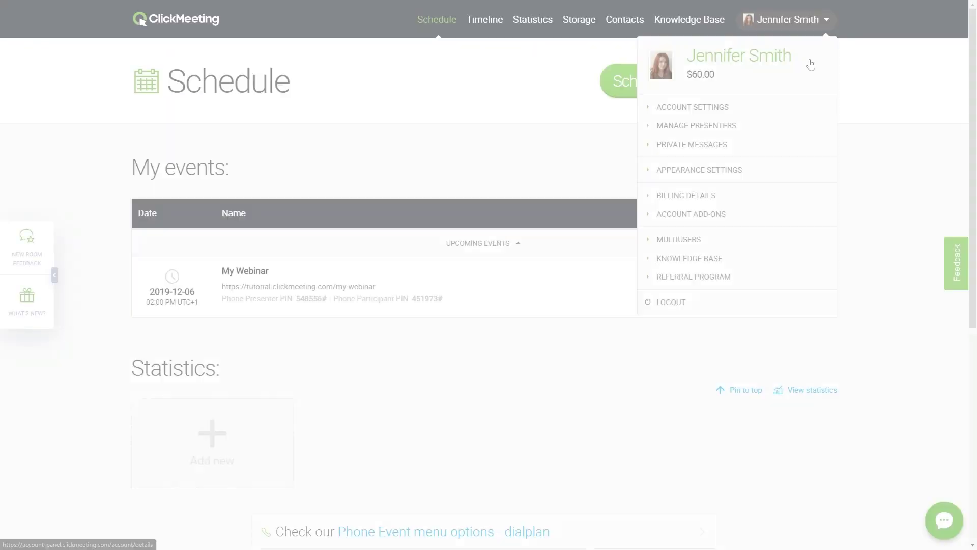
# From ClickMeeting's Zapier integrations, open the 'Add new ClickMeeting webinars as new Google Calendar events' template
pyautogui.click(798, 107)
pyautogui.click(640, 163)
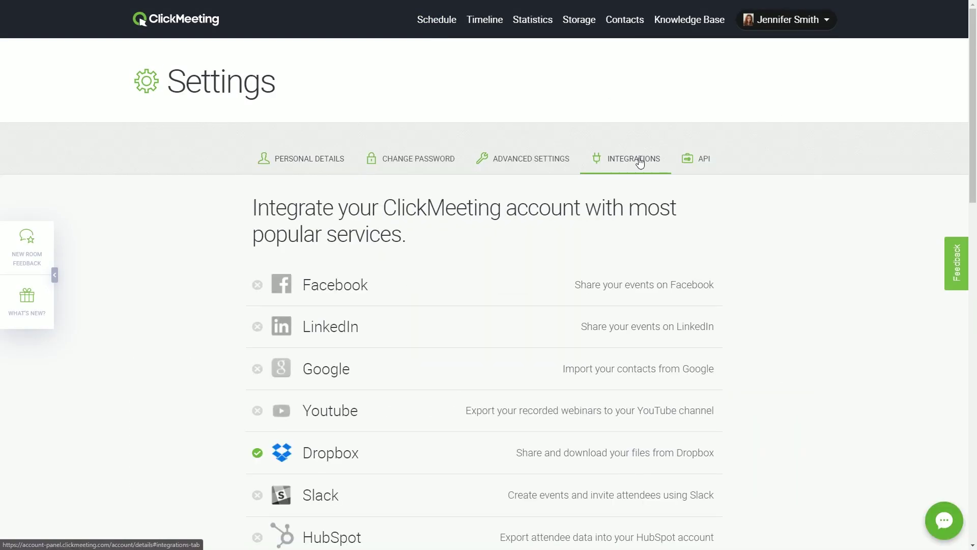
pyautogui.scroll(-10, 640, 163)
pyautogui.click(640, 163)
pyautogui.scroll(-7, 640, 163)
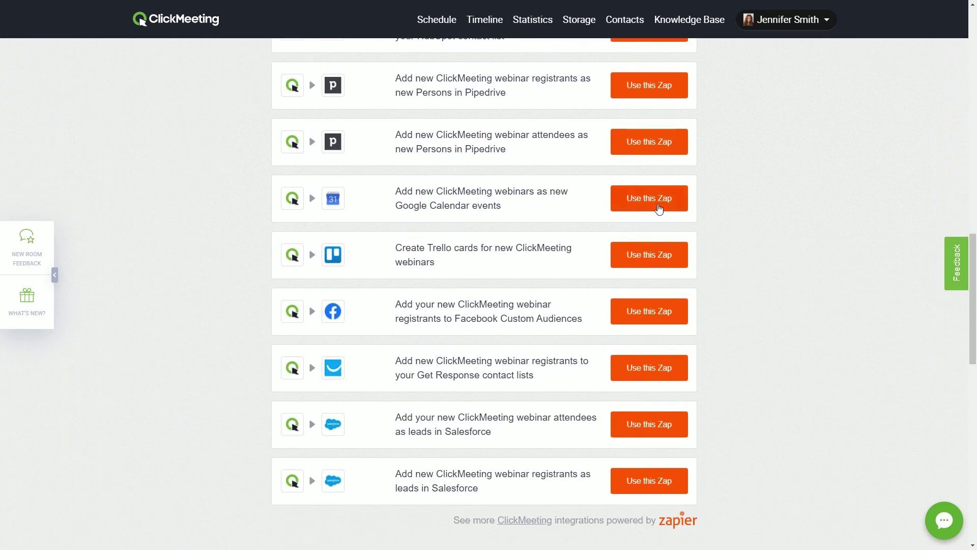
pyautogui.click(659, 208)
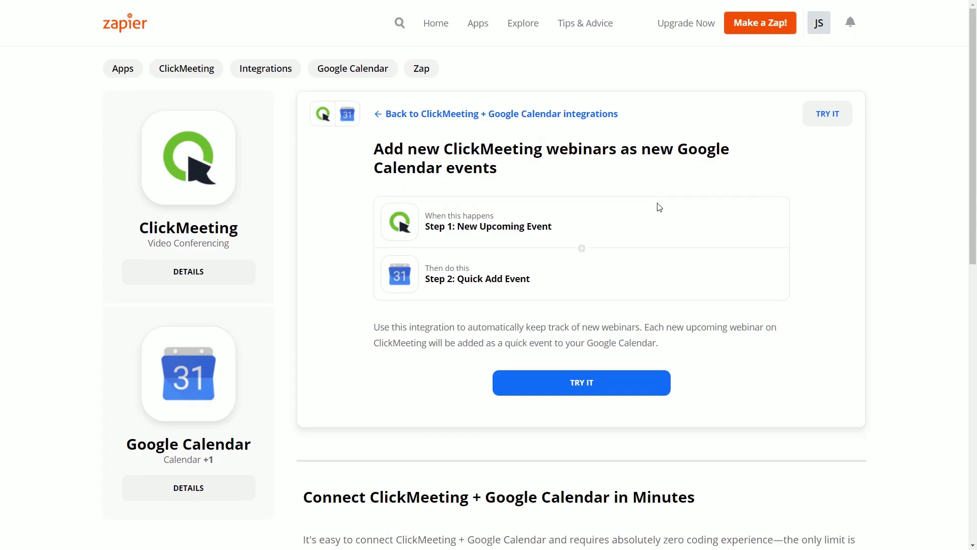